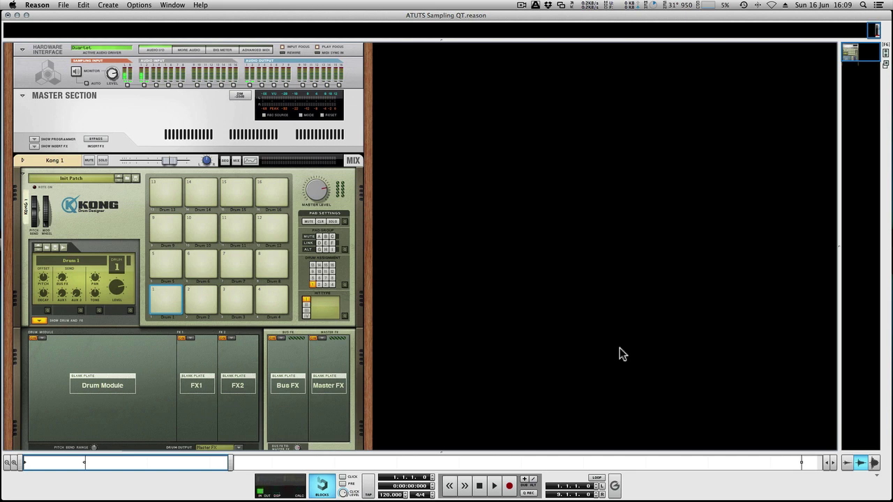
# - Flip the rack to its rear view to check the audio cabling
pyautogui.press('Tab')
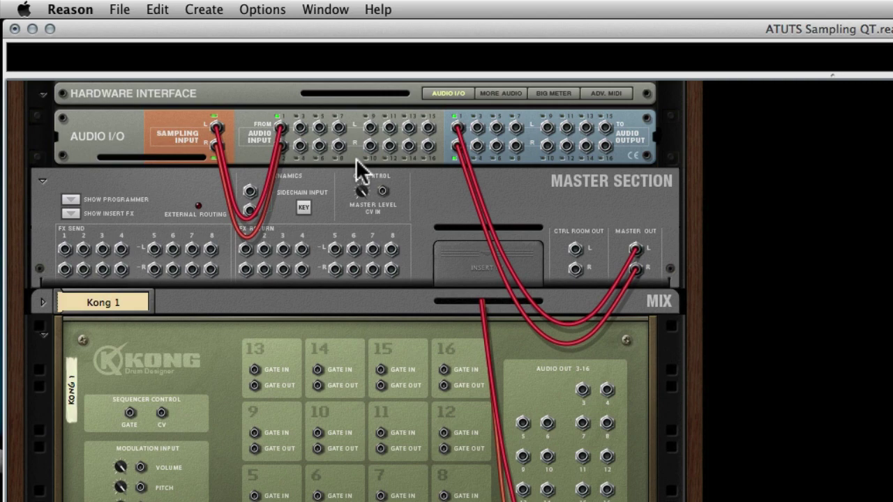
pyautogui.click(91, 9)
pyautogui.click(95, 51)
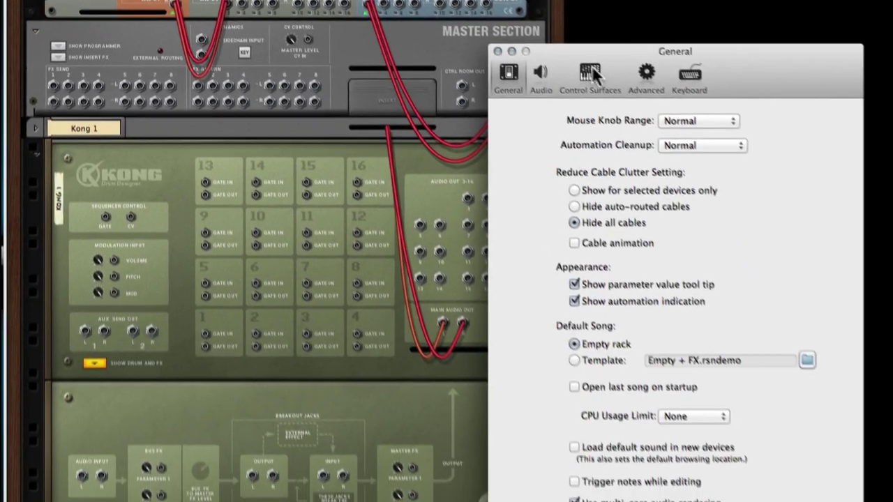
pyautogui.click(565, 37)
pyautogui.click(524, 49)
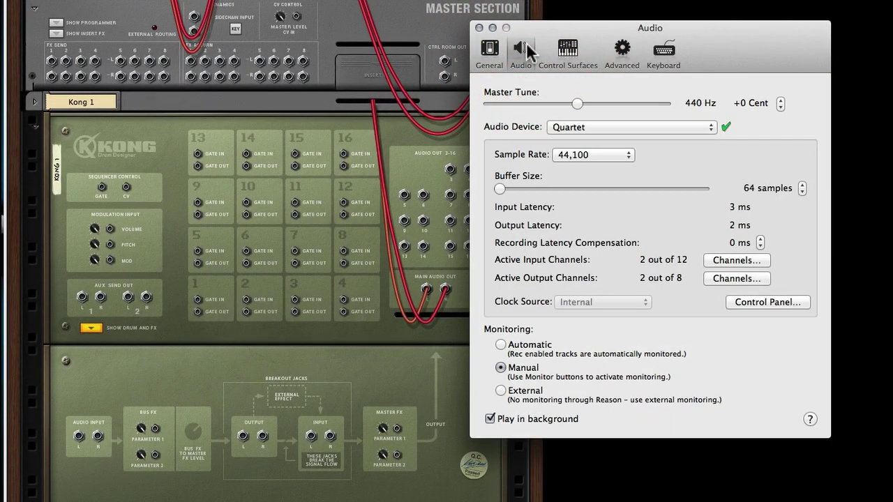
pyautogui.click(734, 262)
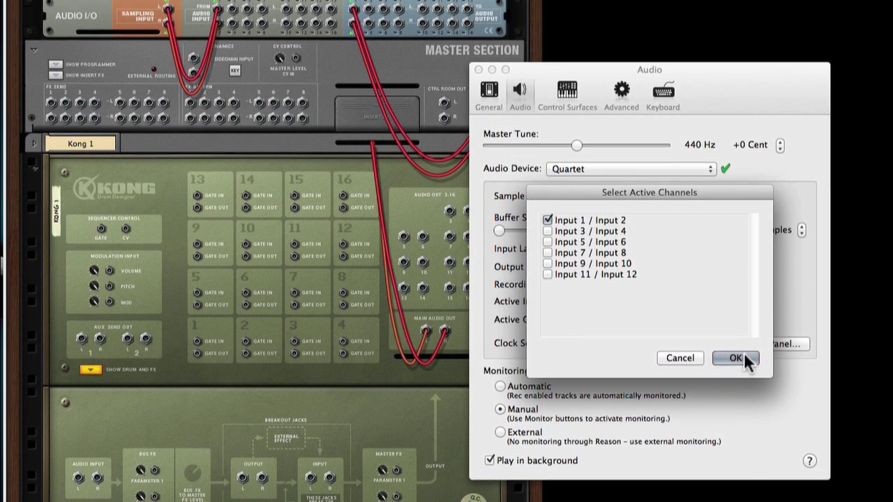
pyautogui.click(736, 316)
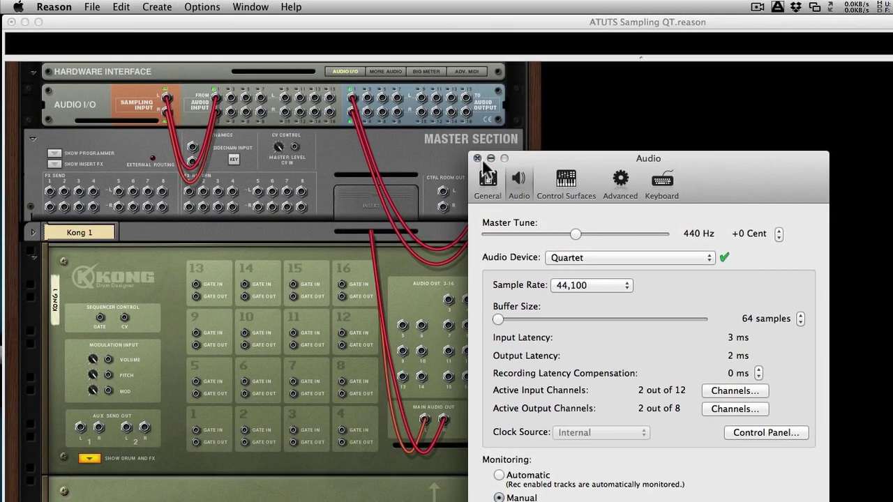
pyautogui.click(477, 146)
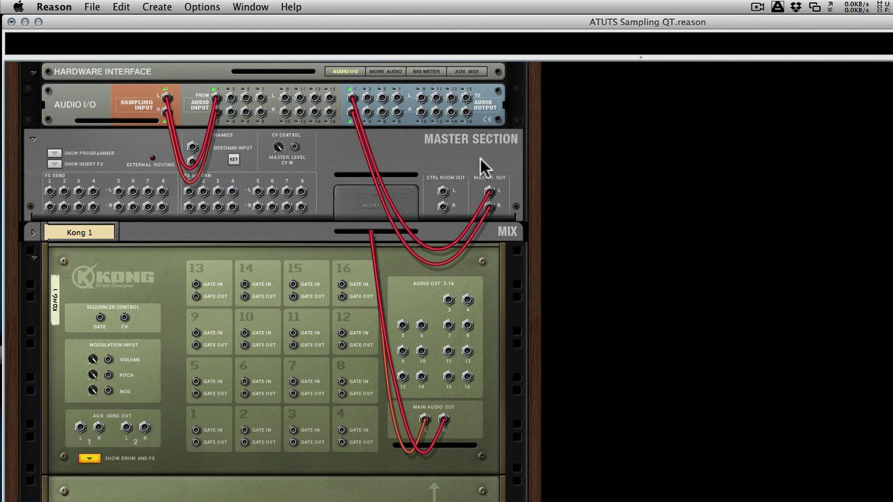
# - Flip the rack to the front panels, then back to the rear cabling
pyautogui.press('Tab')
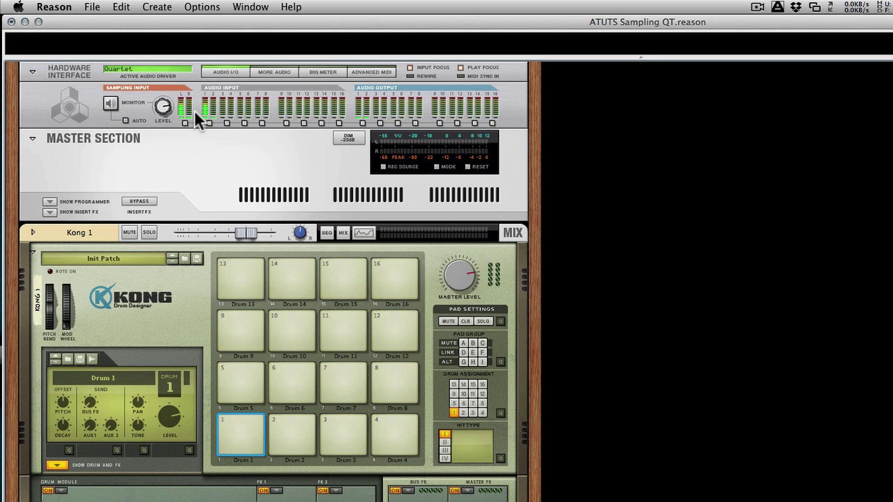
pyautogui.press('Tab')
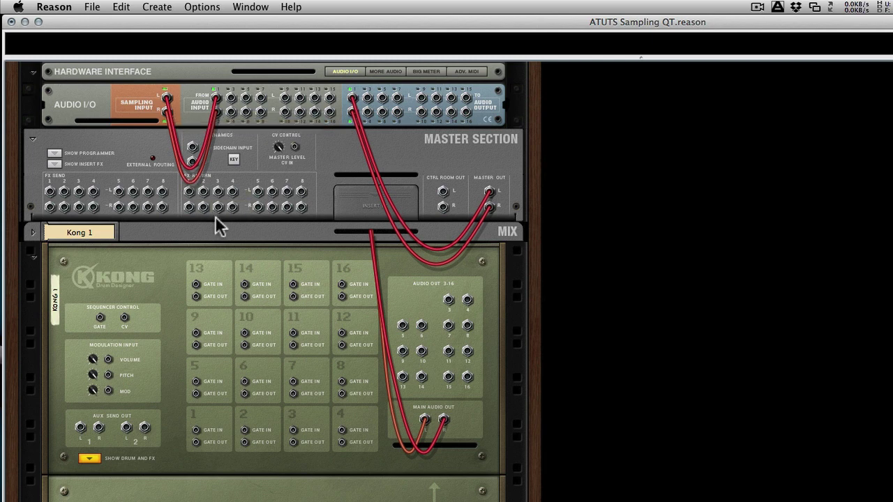
# - Disconnect the Sampling Input L and R cables and the remaining Audio Input cable
pyautogui.rightClick(166, 95)
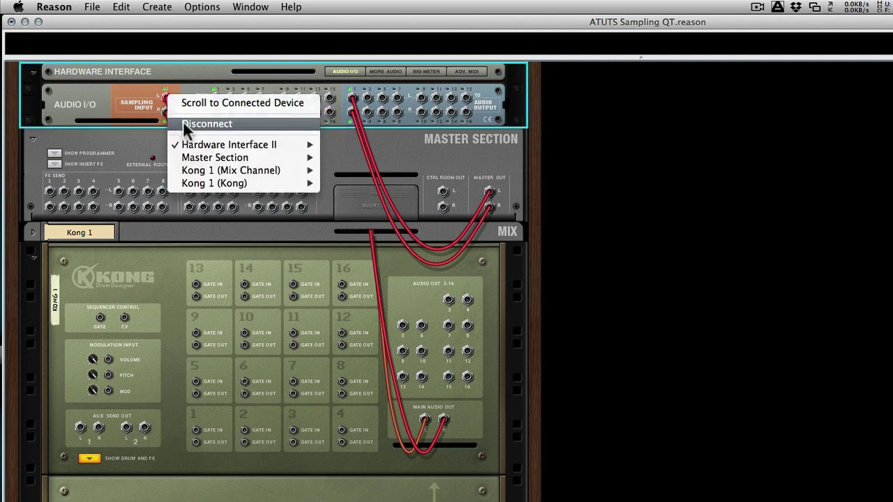
pyautogui.click(183, 120)
pyautogui.rightClick(166, 116)
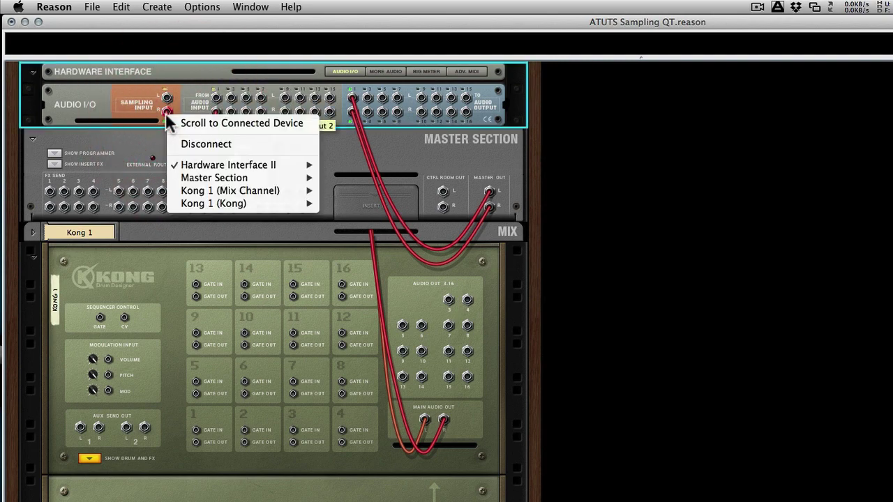
pyautogui.click(185, 143)
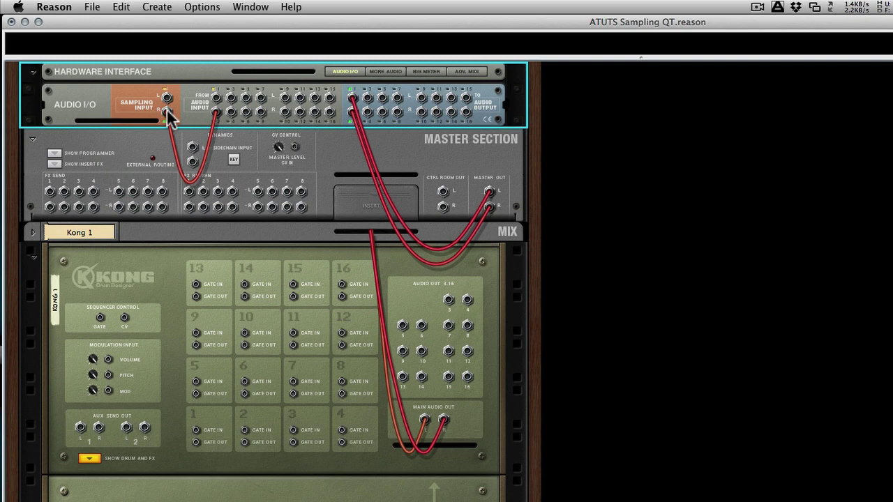
pyautogui.rightClick(166, 108)
pyautogui.click(186, 136)
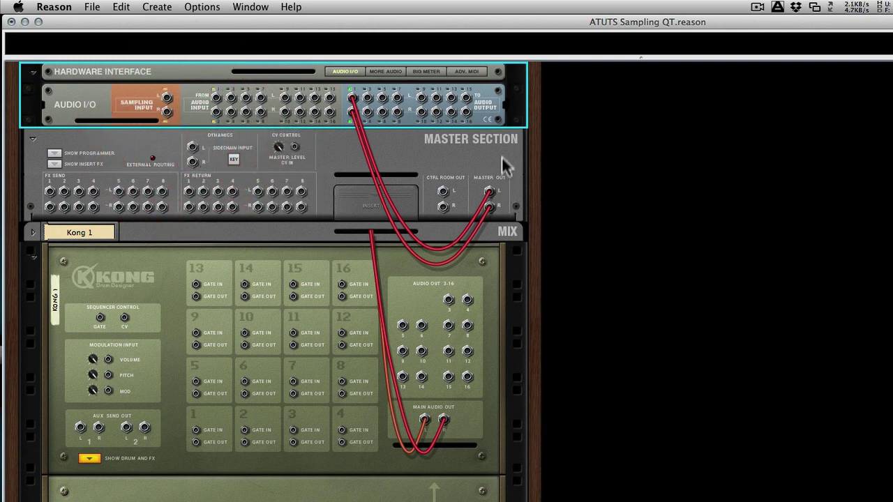
# - Add a Spider Audio Merger & Splitter below the Master Section
pyautogui.rightClick(501, 184)
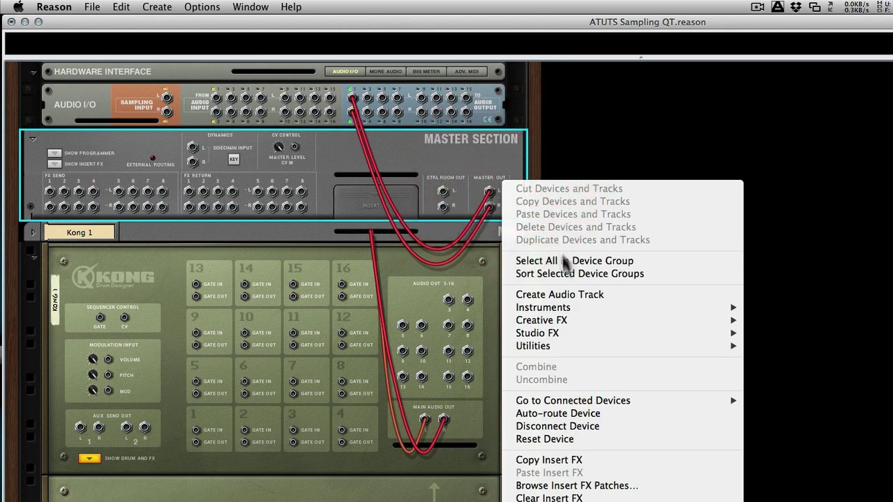
pyautogui.moveTo(566, 342)
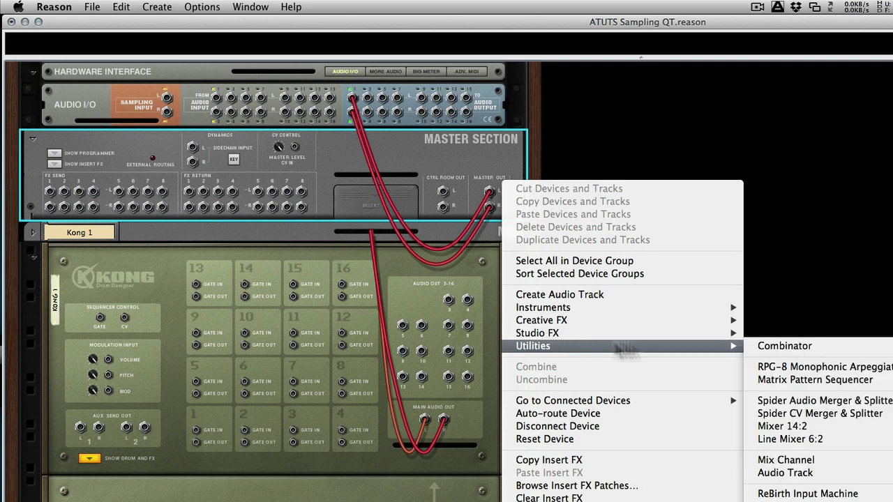
pyautogui.click(880, 408)
pyautogui.click(332, 256)
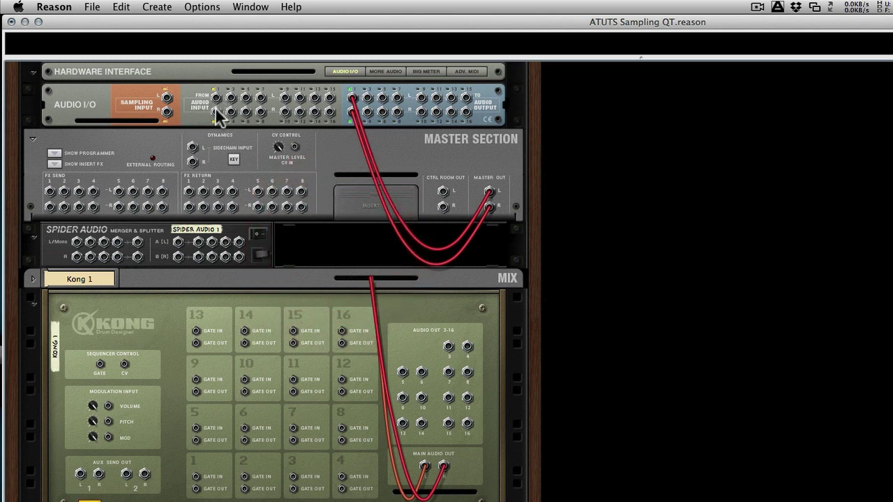
# - Patch Audio Input 1 into the Spider's L/Mono input and its outputs to Sampling Input L and R
pyautogui.moveTo(216, 112); pyautogui.dragTo(78, 244)
pyautogui.moveTo(139, 241); pyautogui.dragTo(143, 242)
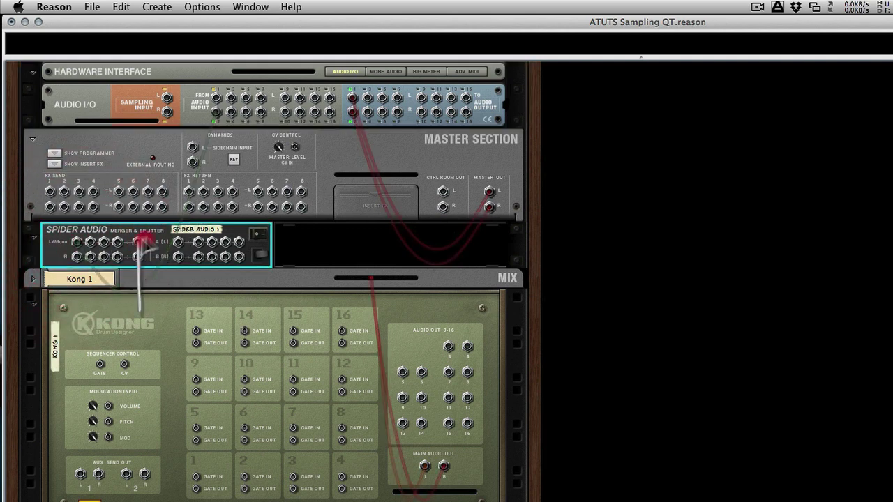
pyautogui.moveTo(139, 310); pyautogui.dragTo(168, 96)
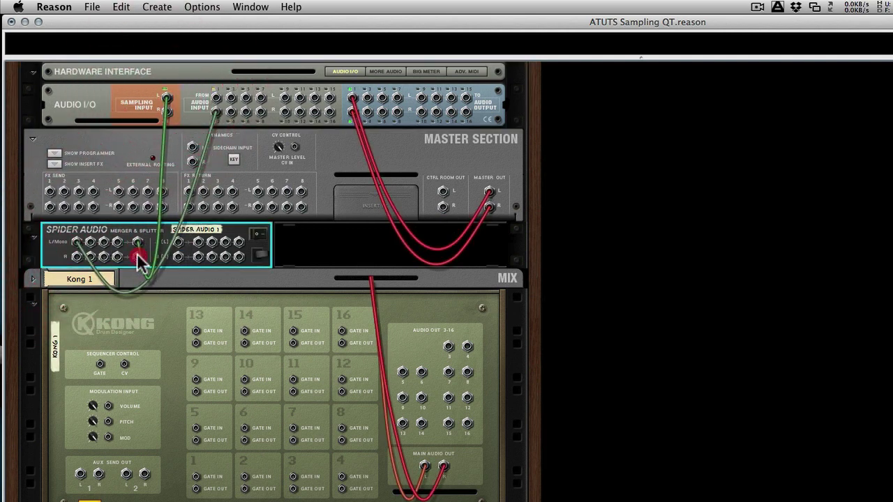
pyautogui.moveTo(137, 256); pyautogui.dragTo(168, 114)
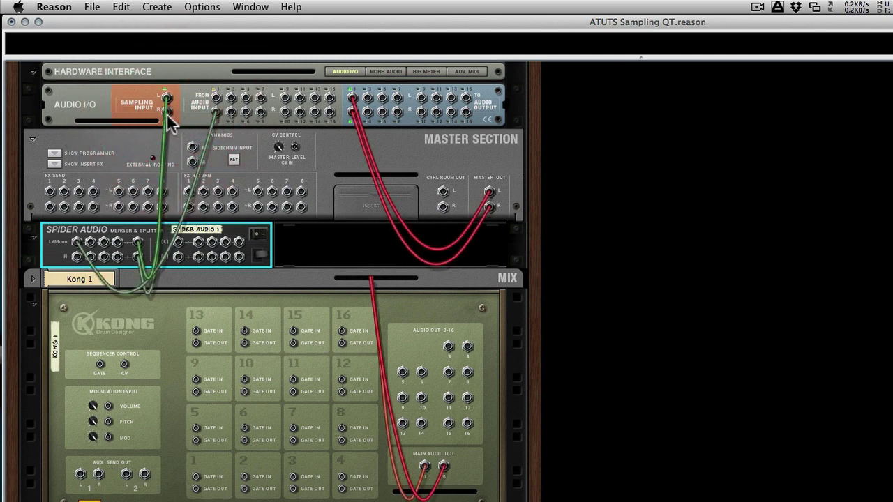
# - On the front panels, turn sample monitoring on with Auto and set the monitoring level to -∞ dB
pyautogui.press('Tab')
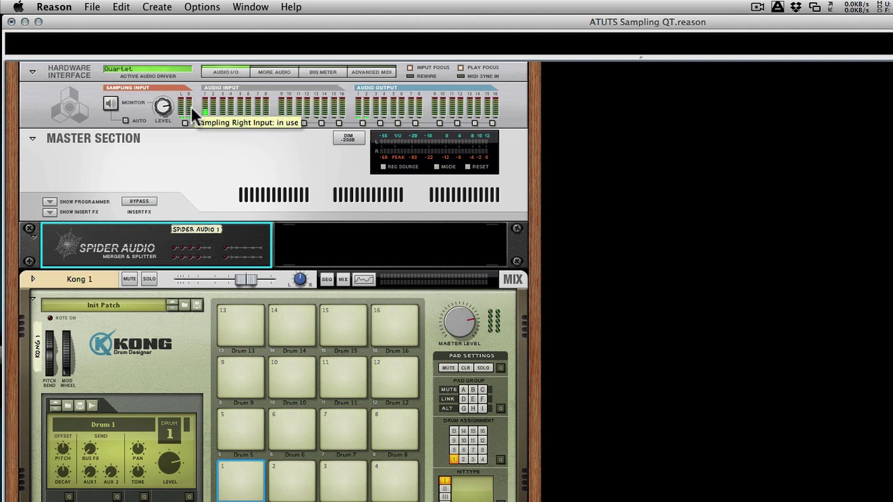
pyautogui.click(111, 102)
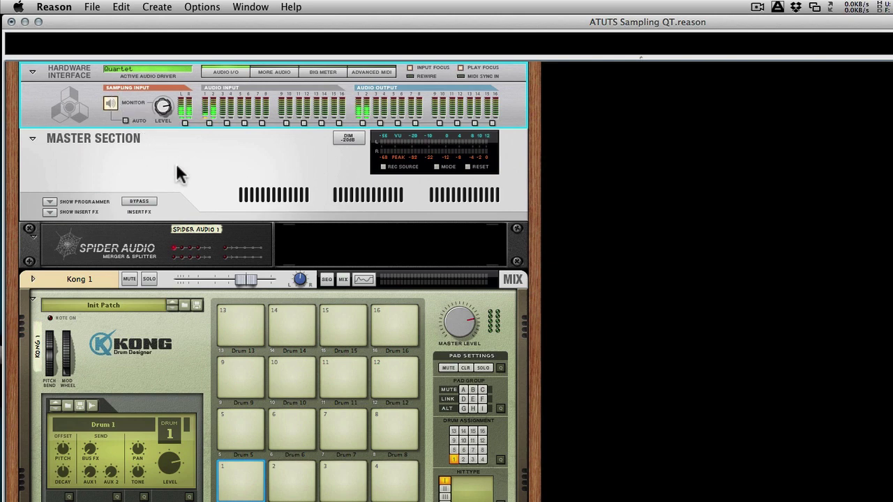
pyautogui.click(125, 121)
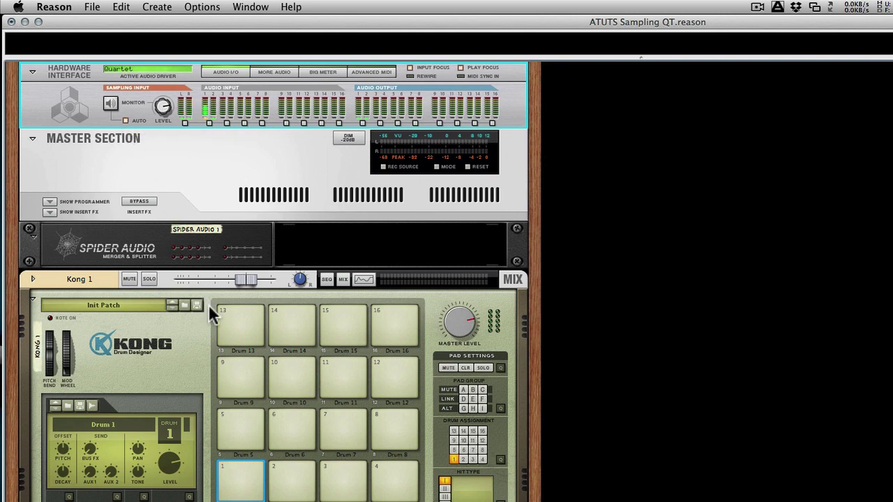
pyautogui.click(108, 104)
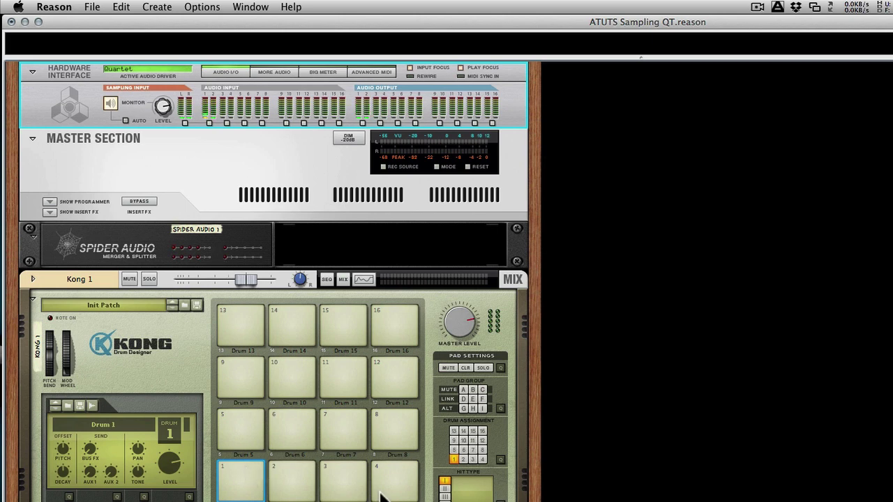
pyautogui.moveTo(163, 108)
pyautogui.mouseDown()
pyautogui.moveTo(161, 153)
pyautogui.moveTo(159, 108)
pyautogui.moveTo(161, 117)
pyautogui.mouseUp()
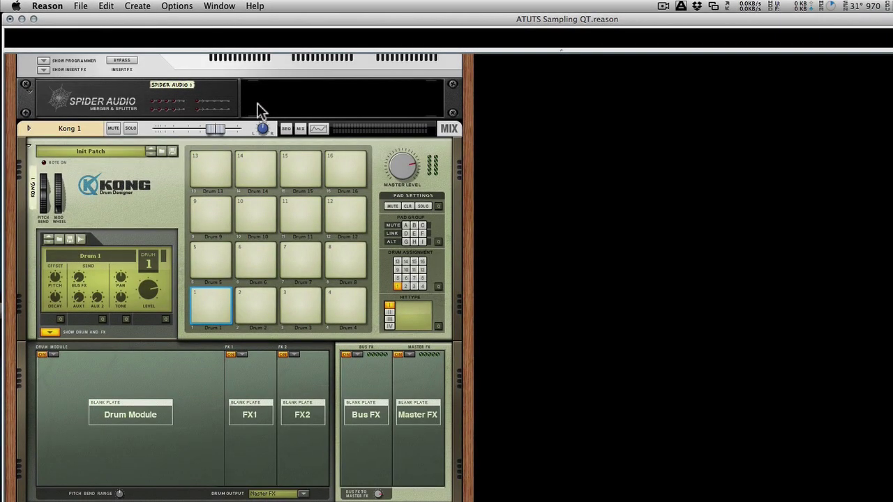
# - Record a new sample onto Kong pad 1, creating Sample 8, and audition it
pyautogui.scroll(-2, 257, 111)
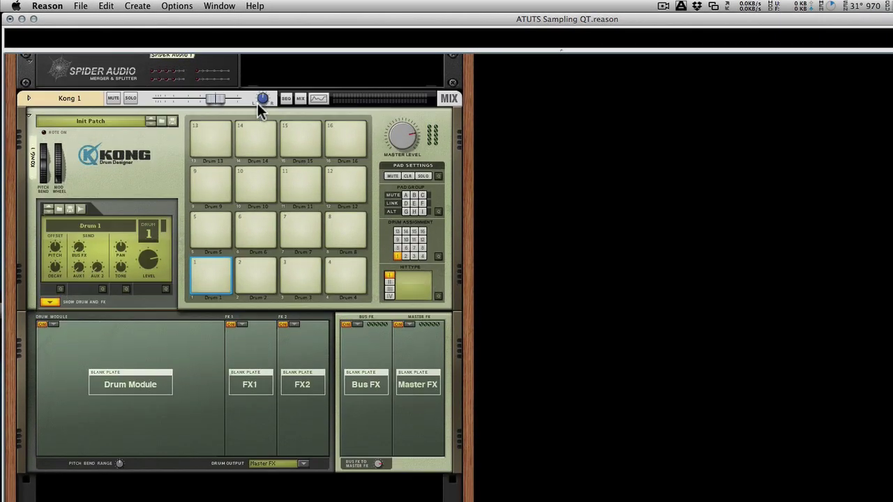
pyautogui.click(82, 210)
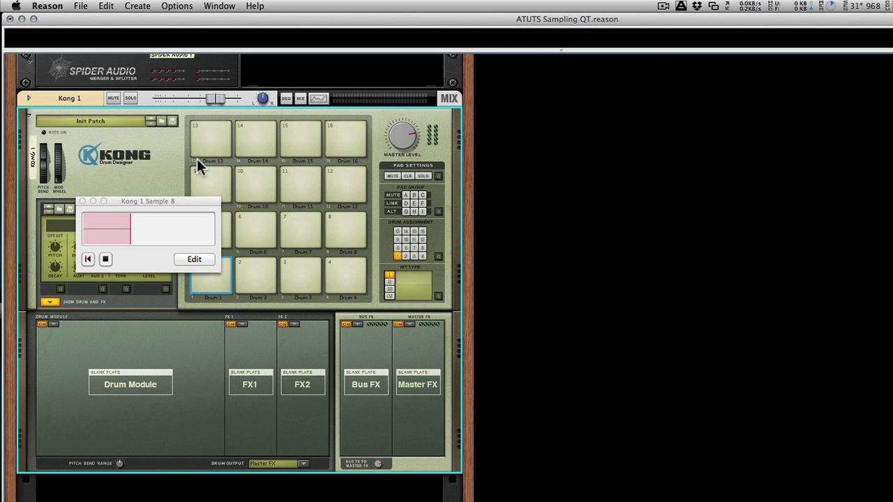
pyautogui.moveTo(187, 197); pyautogui.dragTo(283, 192)
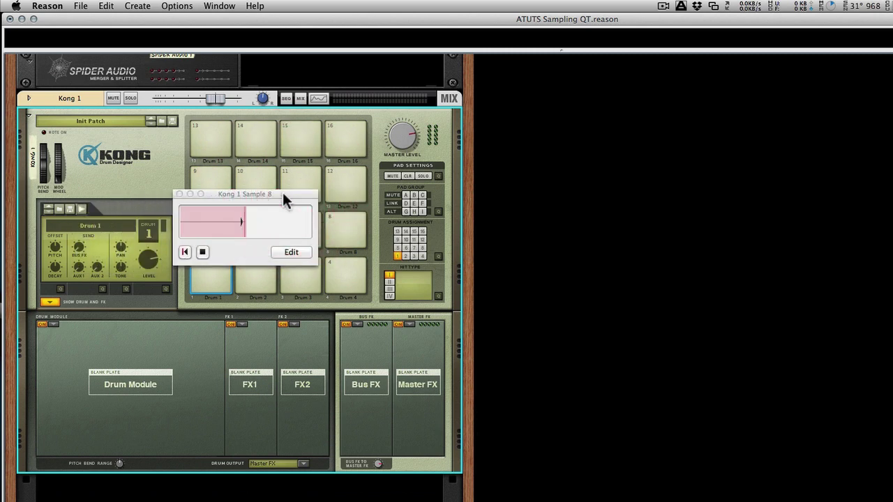
pyautogui.click(203, 253)
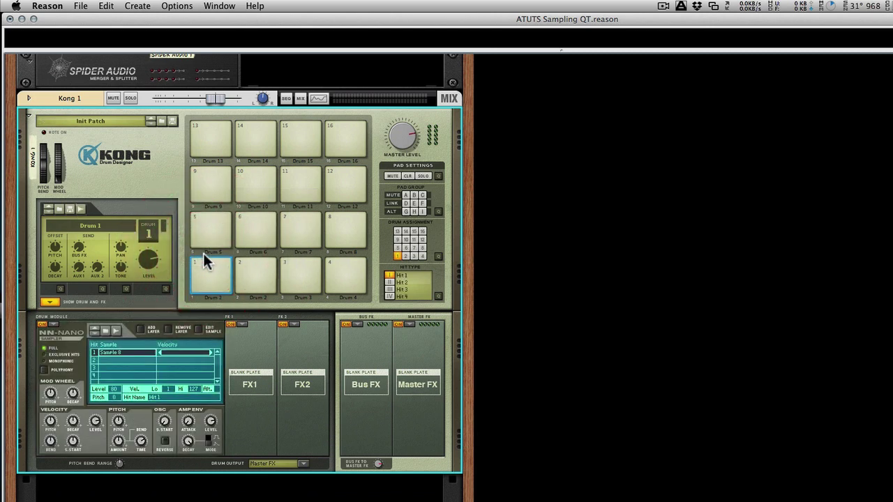
pyautogui.click(211, 268)
# - Crop and normalize Sample 8 in the sample editor and rename it 'Kick'
pyautogui.click(200, 328)
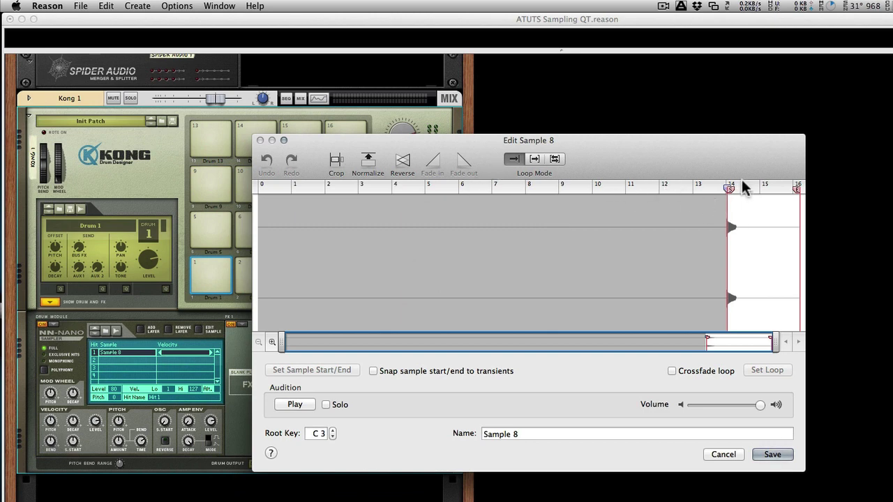
pyautogui.click(337, 166)
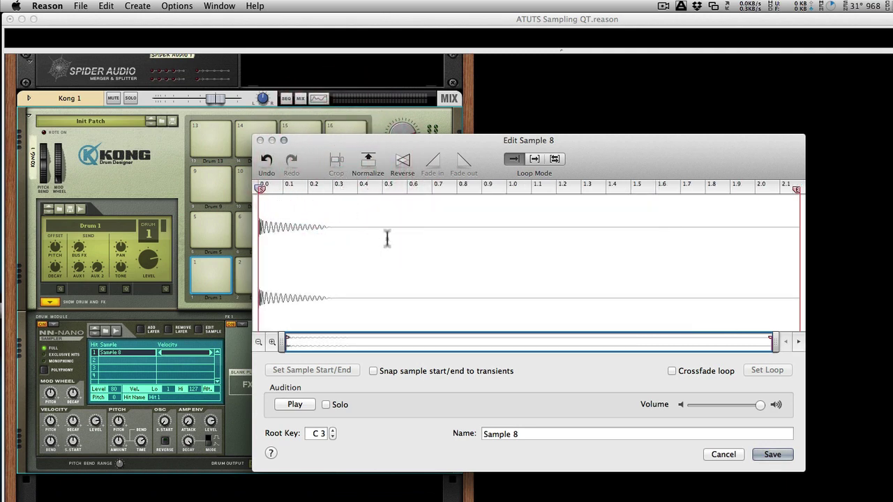
pyautogui.click(369, 162)
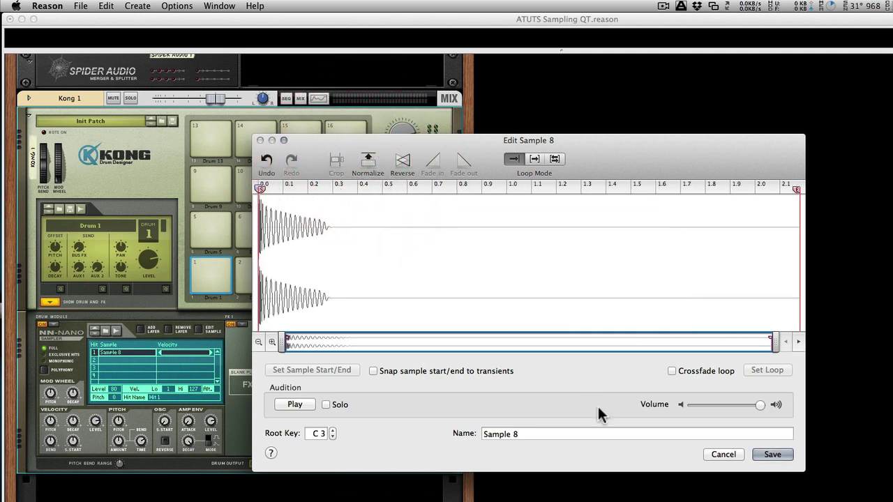
pyautogui.click(521, 433)
pyautogui.write('Kikc')
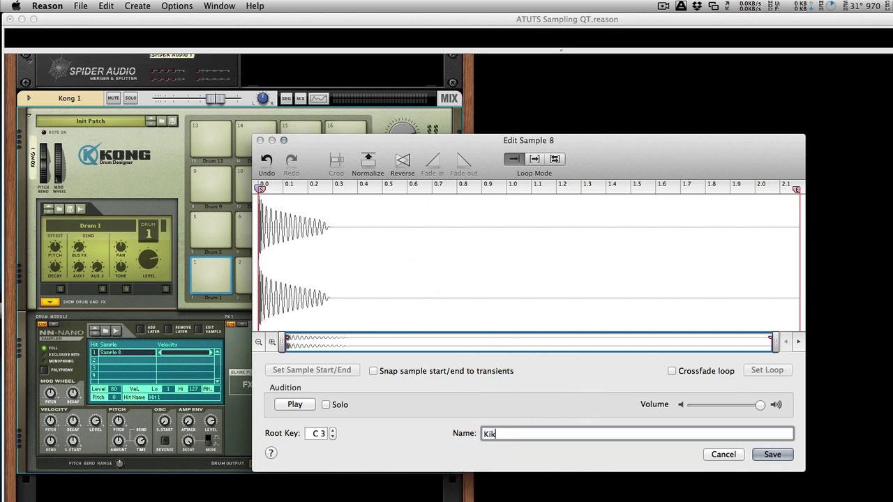
pyautogui.press('BackSpace')
pyautogui.press('BackSpace')
pyautogui.write('ck')
# - Save the sample as Kick 2 and audition it on pad 1
pyautogui.click(779, 452)
pyautogui.click(214, 261)
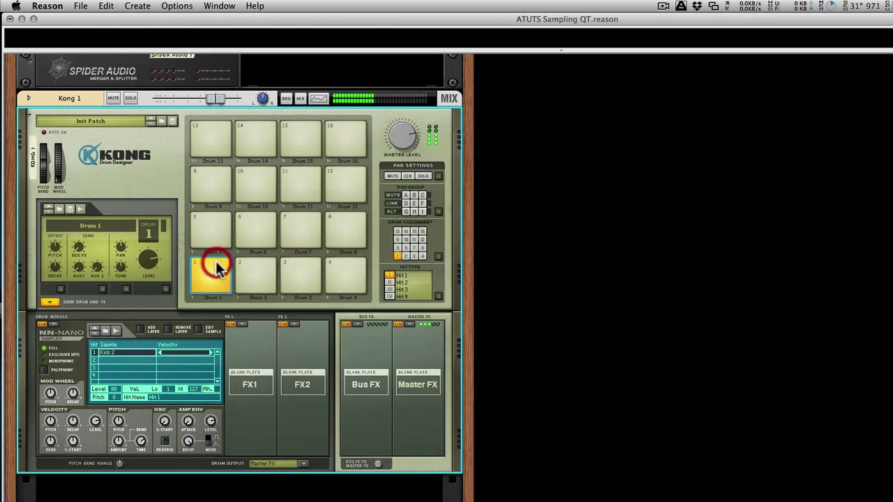
pyautogui.click(215, 261)
pyautogui.click(218, 269)
pyautogui.click(216, 262)
pyautogui.click(215, 261)
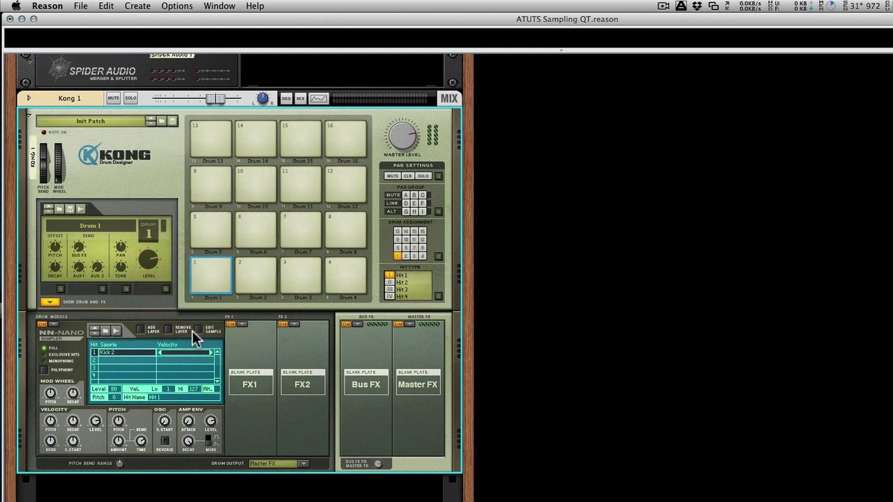
# - Crop Kick 2 to end at about 0.47 s and fade out the tail from 0.32 s
pyautogui.click(197, 329)
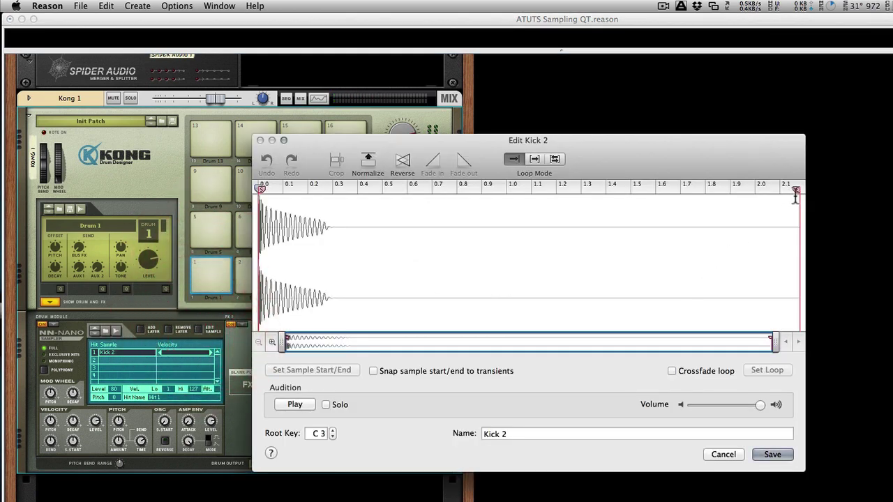
pyautogui.moveTo(795, 190); pyautogui.dragTo(375, 259)
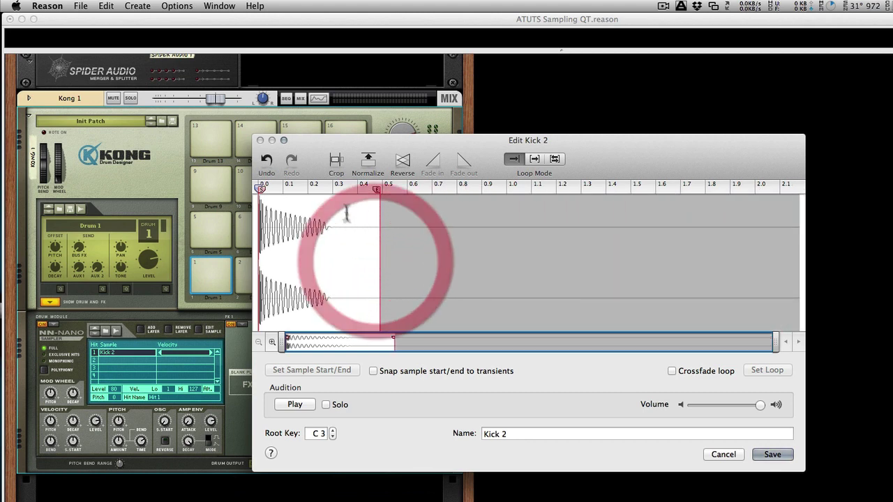
pyautogui.click(336, 163)
pyautogui.moveTo(645, 252); pyautogui.dragTo(837, 244)
pyautogui.click(466, 166)
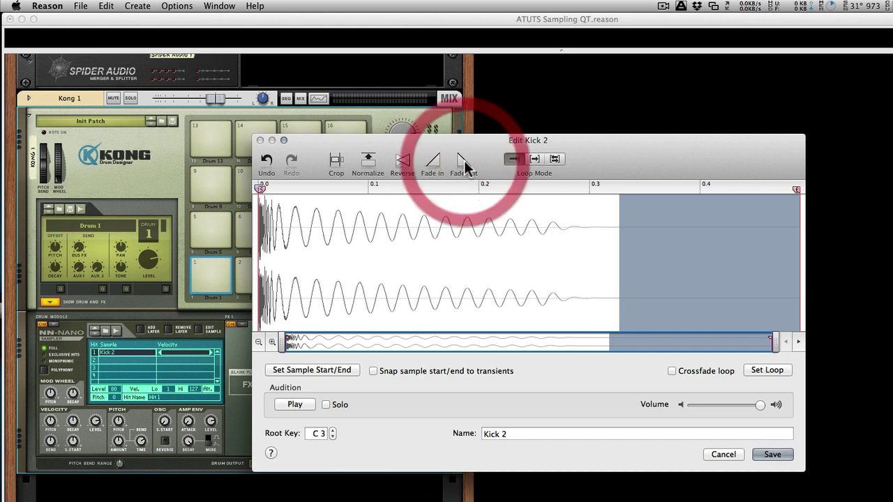
pyautogui.click(772, 454)
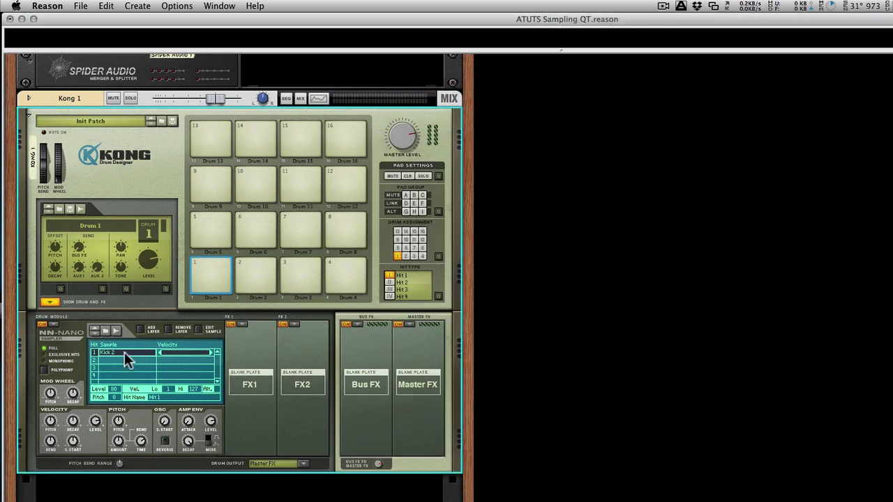
pyautogui.click(219, 263)
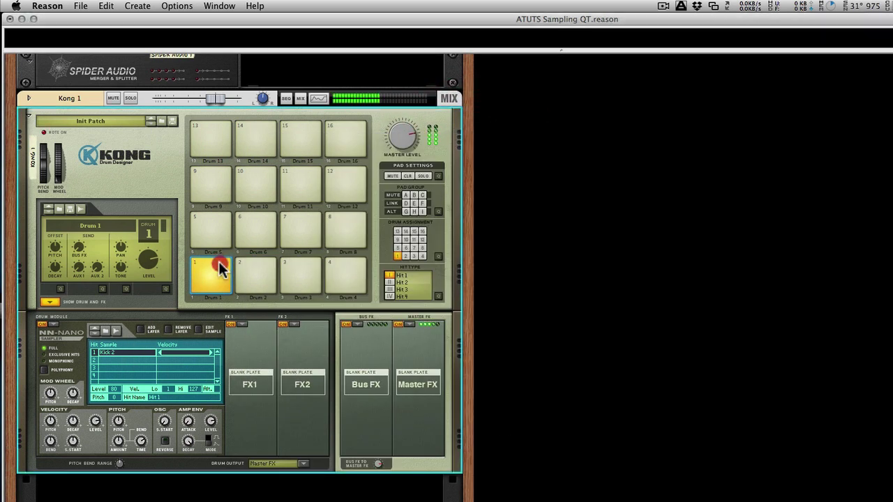
pyautogui.click(219, 262)
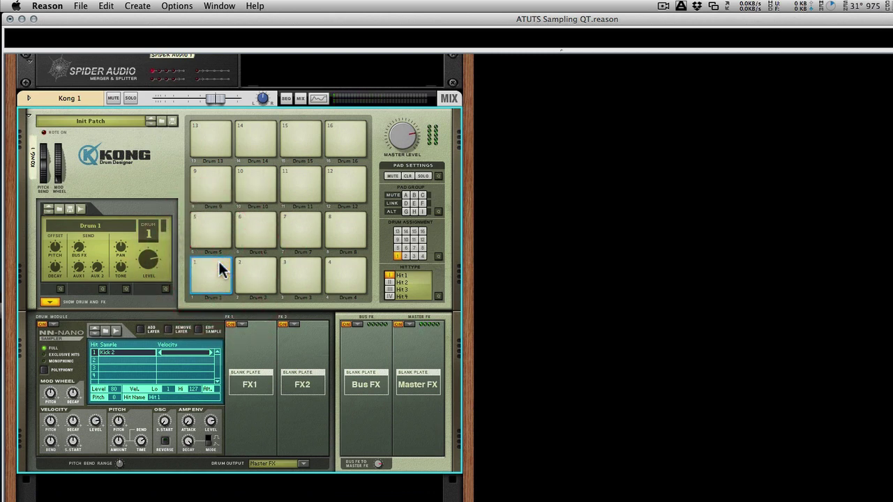
pyautogui.click(219, 264)
# - Record new samples onto pads 2, 3 and 4 in turn, then audition each pad
pyautogui.click(255, 268)
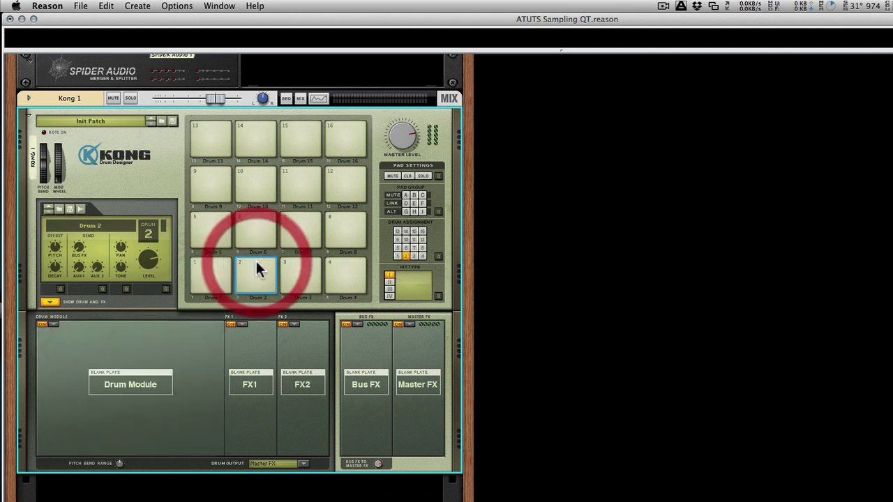
pyautogui.click(82, 210)
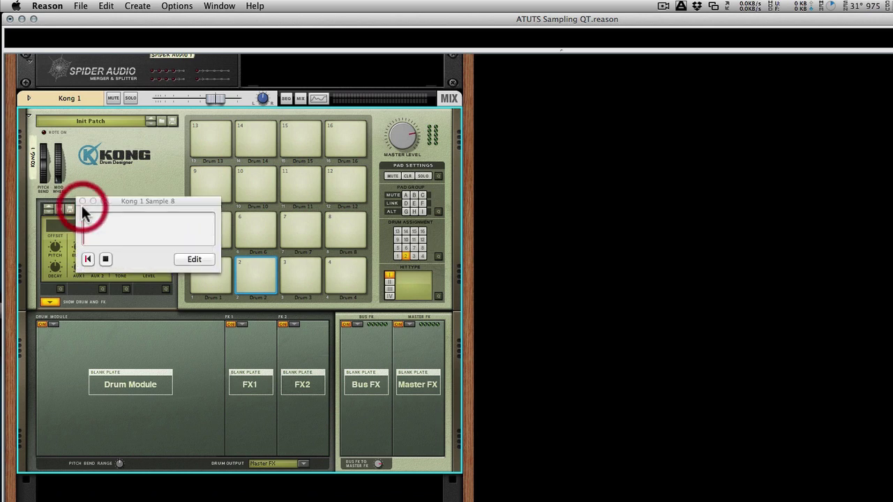
pyautogui.click(106, 258)
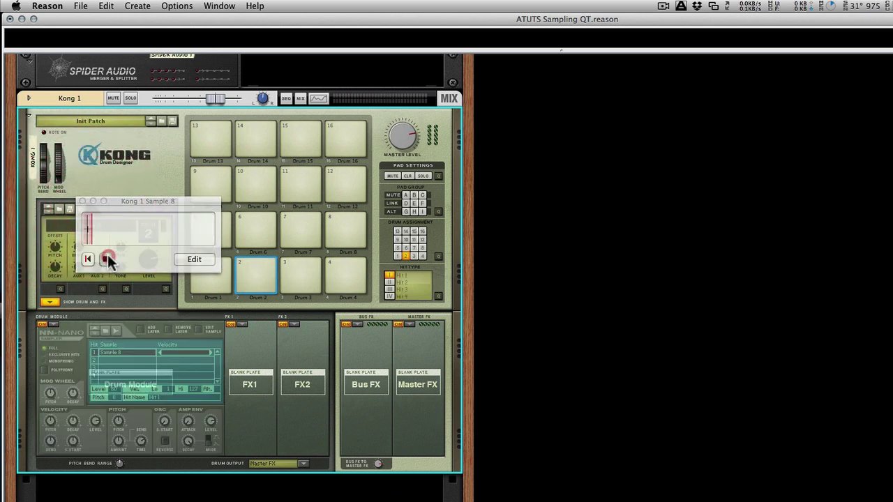
pyautogui.click(302, 274)
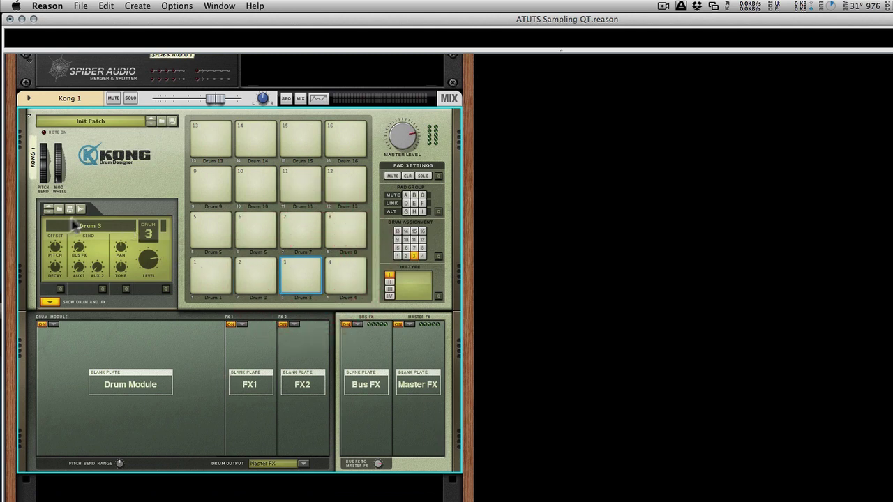
pyautogui.click(82, 209)
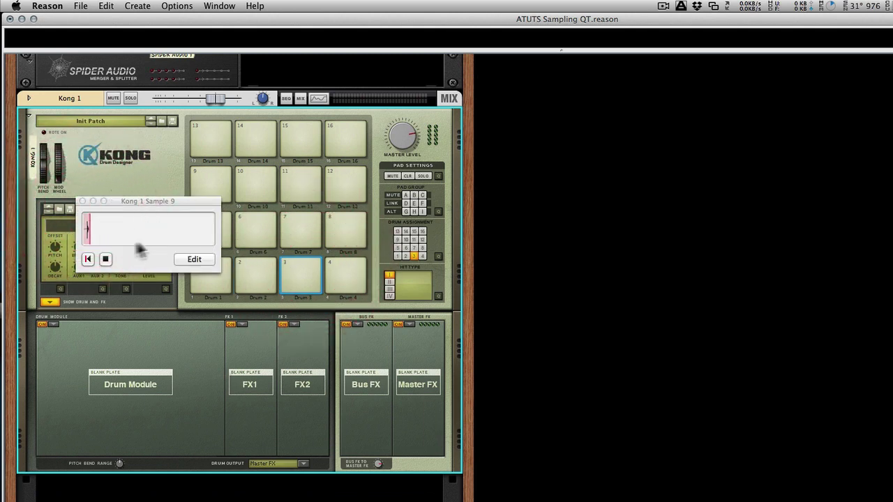
pyautogui.click(107, 258)
pyautogui.click(347, 265)
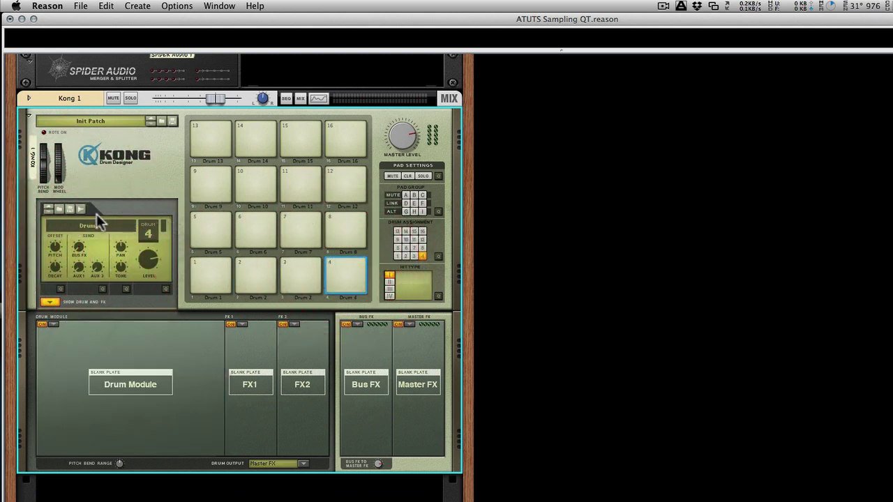
pyautogui.click(81, 209)
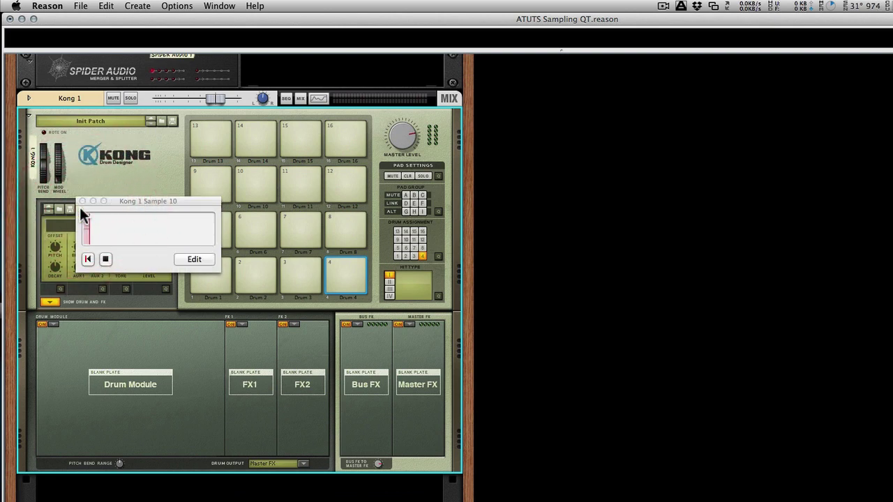
pyautogui.click(107, 259)
pyautogui.click(256, 267)
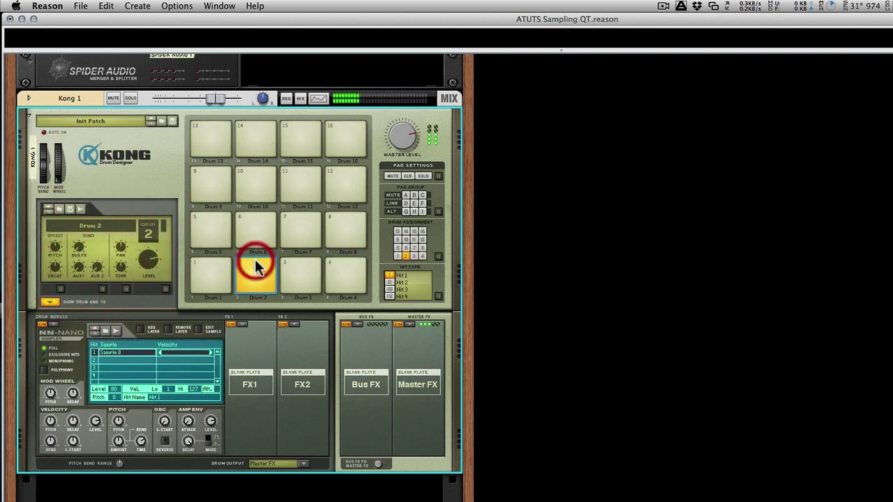
pyautogui.click(302, 268)
pyautogui.click(352, 265)
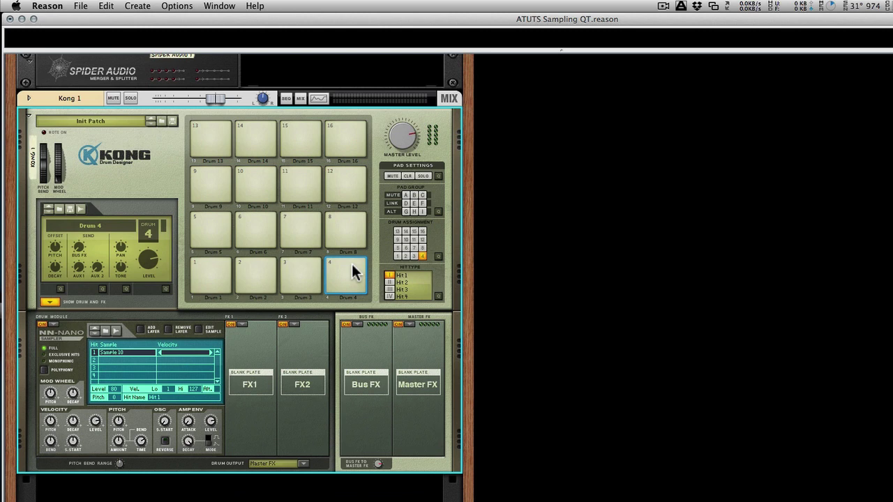
# - Crop pad 2's Sample 8 to the hit ending near 0.31, fade its tail from about 0.2, and save
pyautogui.click(242, 270)
pyautogui.click(198, 329)
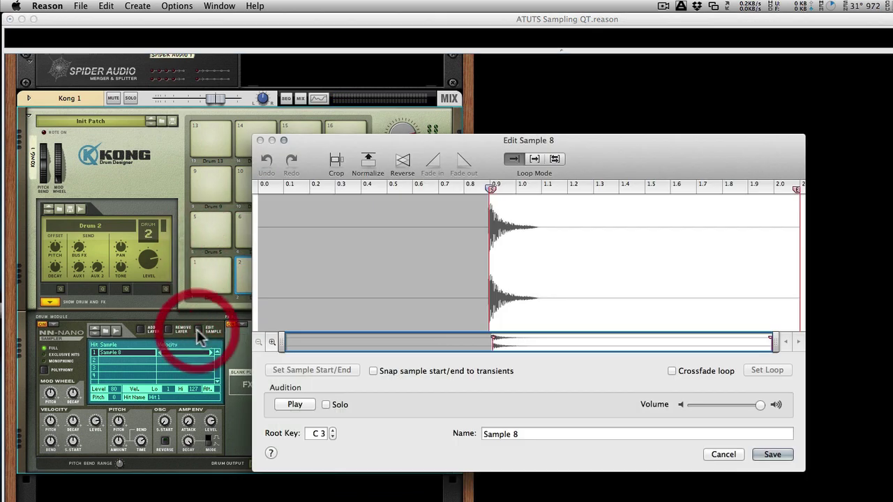
pyautogui.click(335, 161)
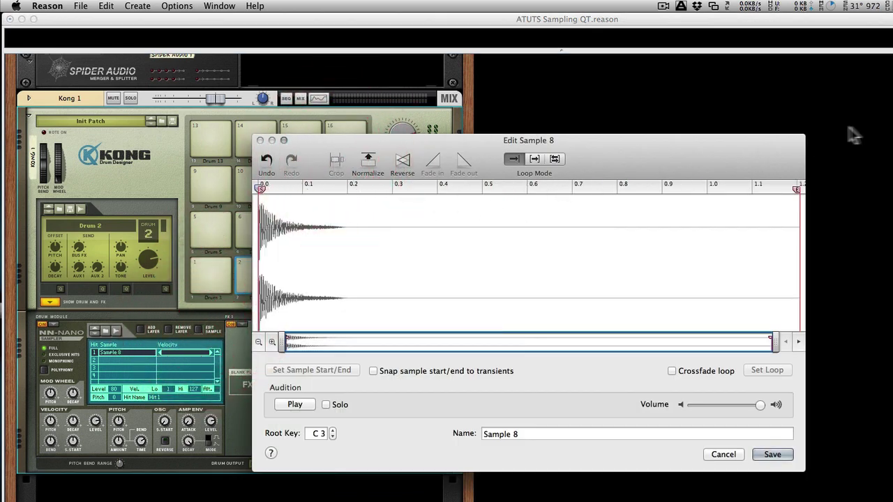
pyautogui.moveTo(797, 191); pyautogui.dragTo(401, 230)
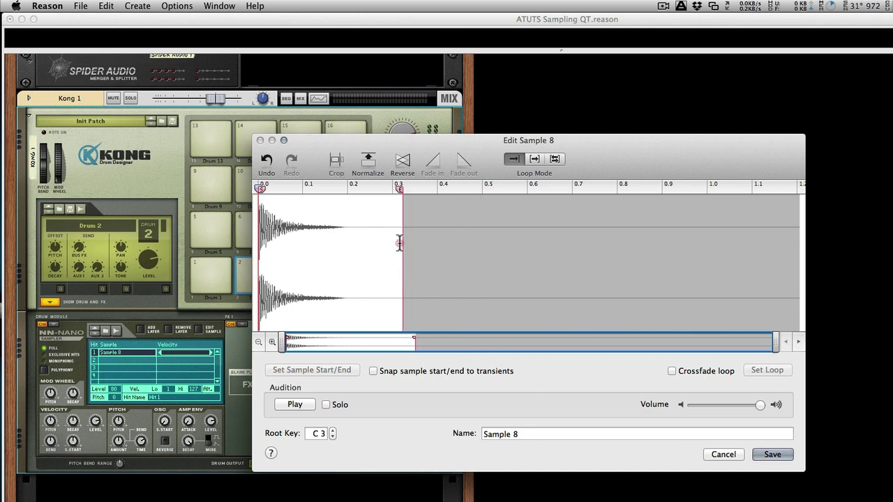
pyautogui.click(334, 161)
pyautogui.moveTo(590, 246); pyautogui.dragTo(857, 244)
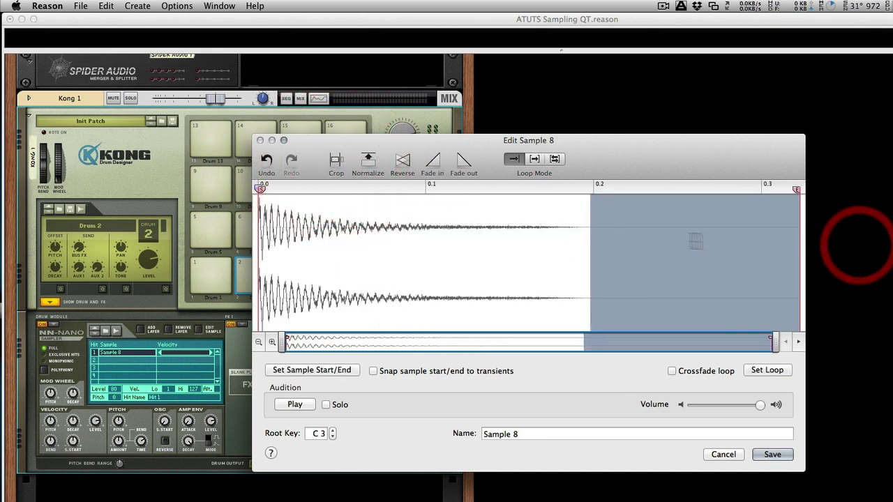
pyautogui.click(463, 162)
pyautogui.click(453, 264)
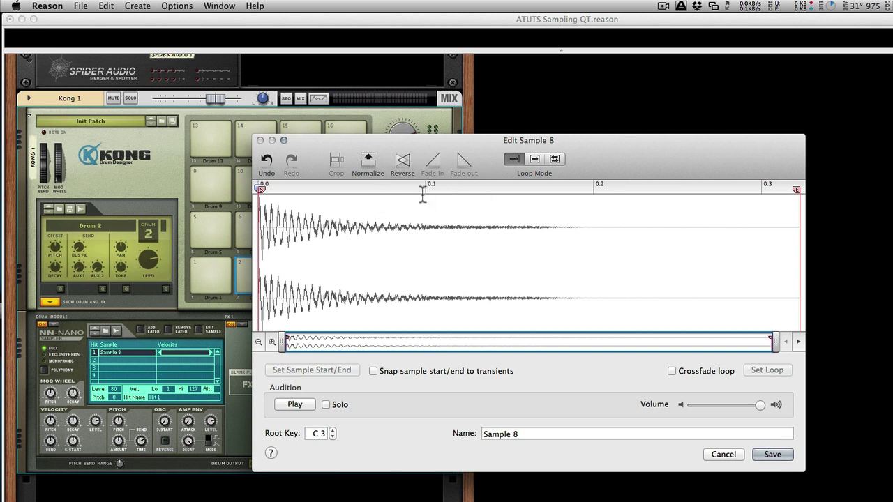
pyautogui.click(771, 456)
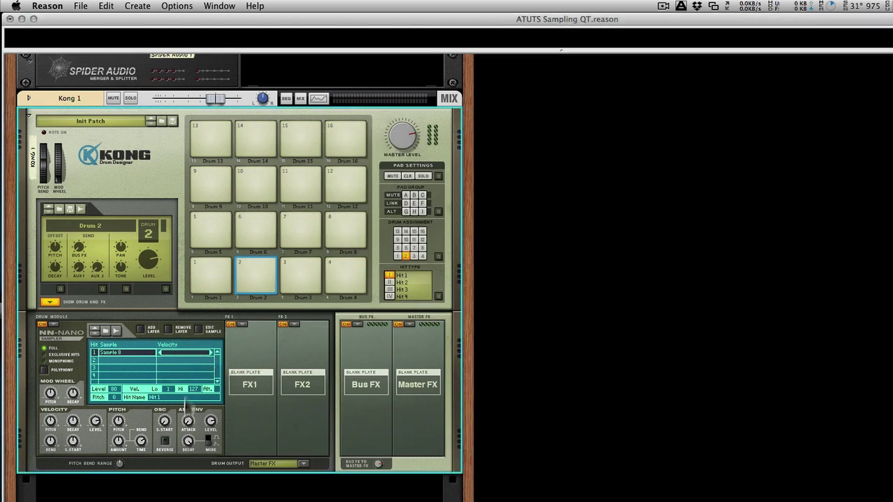
pyautogui.click(166, 442)
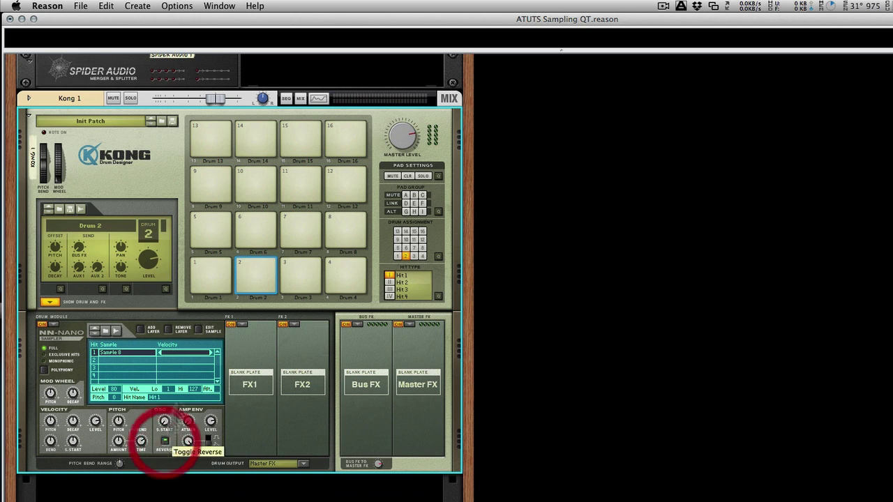
pyautogui.click(248, 272)
pyautogui.click(166, 441)
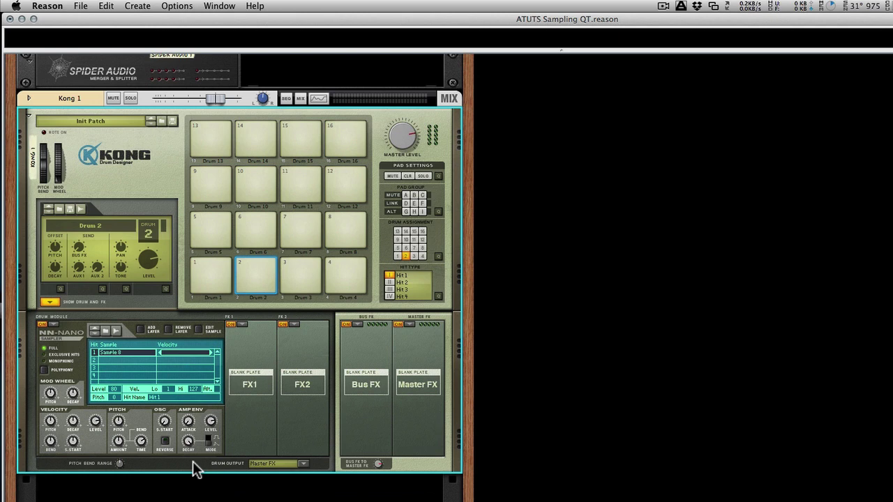
pyautogui.click(210, 277)
pyautogui.click(253, 278)
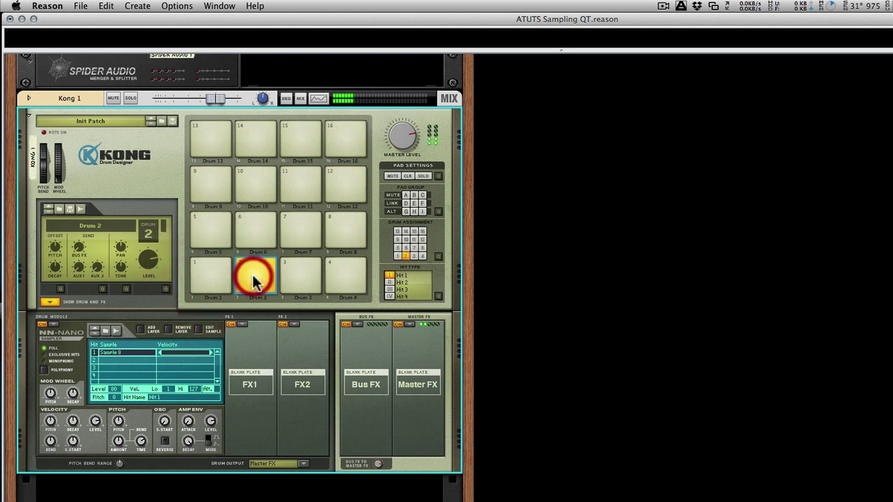
pyautogui.click(293, 278)
pyautogui.click(340, 278)
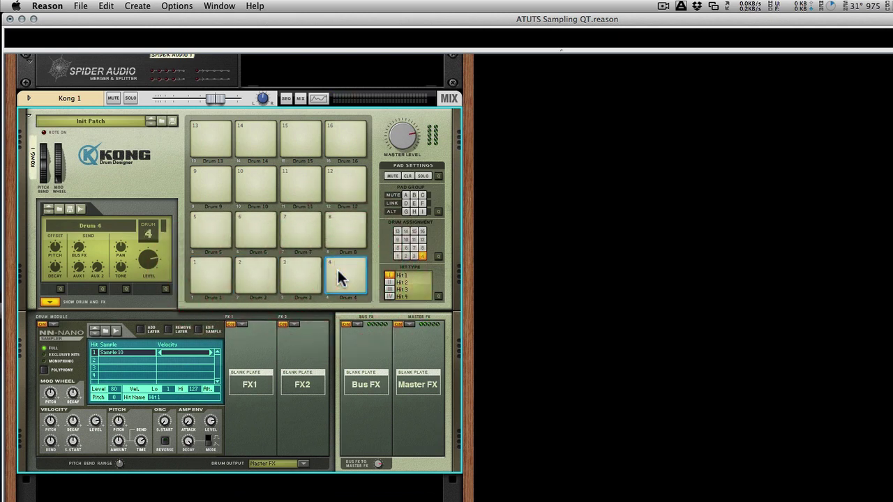